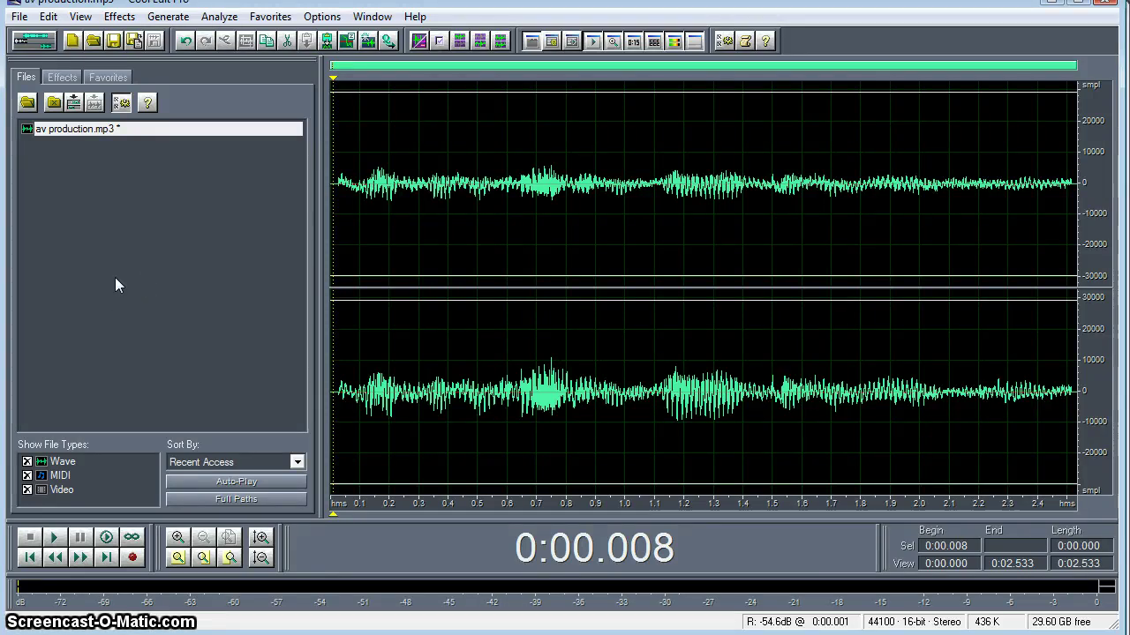
# Select the entire 2.533-second av production waveform and open the Time/Pitch effects
pyautogui.doubleClick(338, 264)
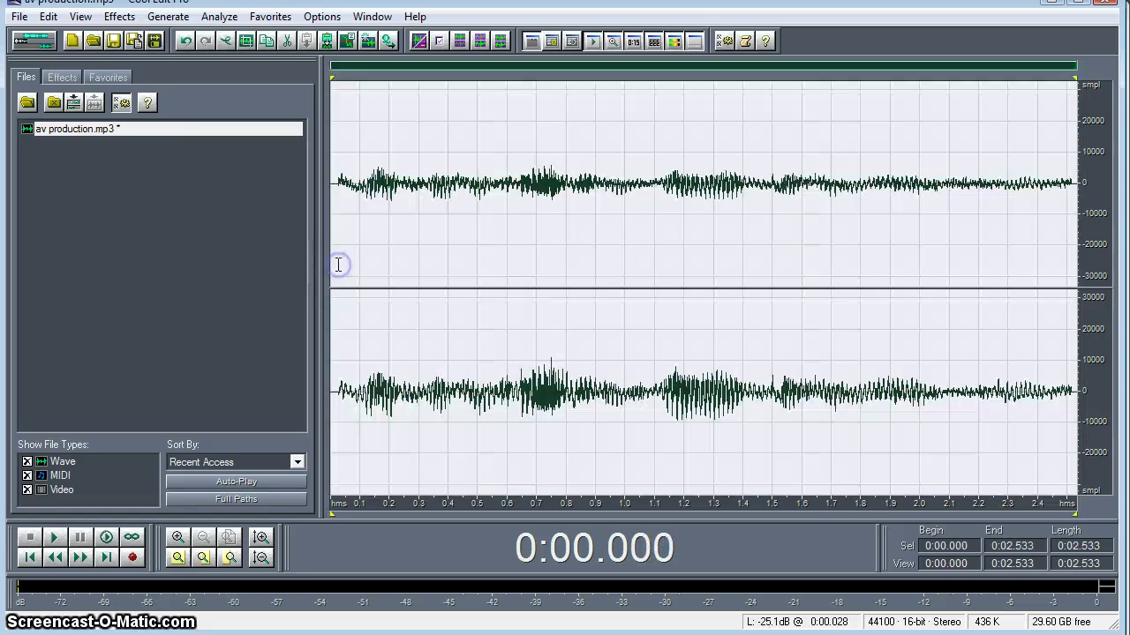
pyautogui.click(118, 16)
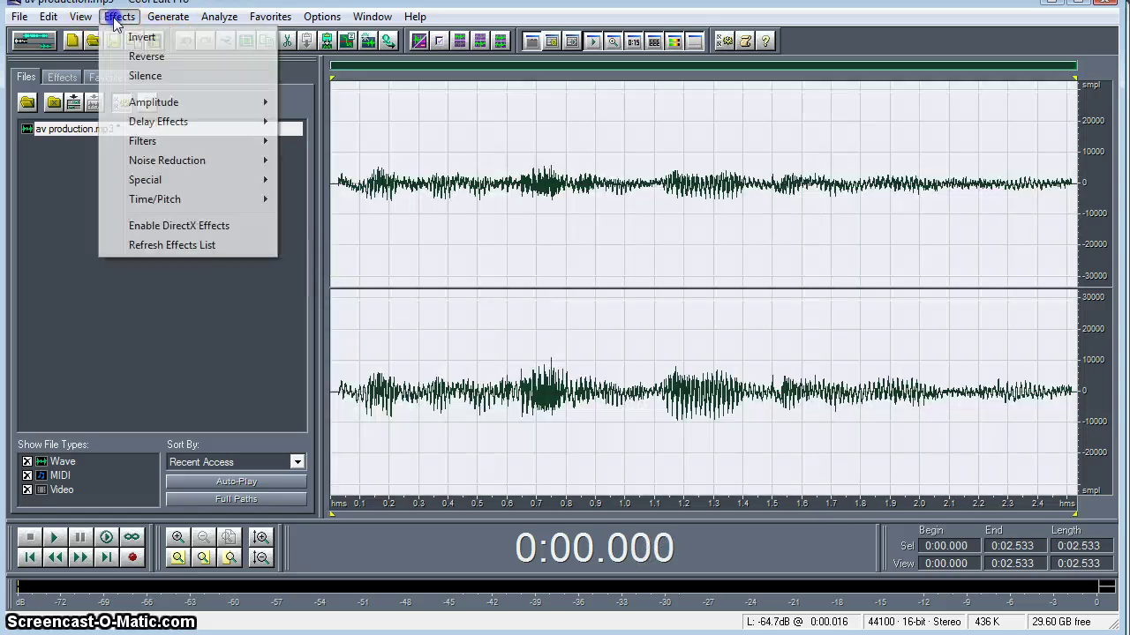
pyautogui.moveTo(181, 101)
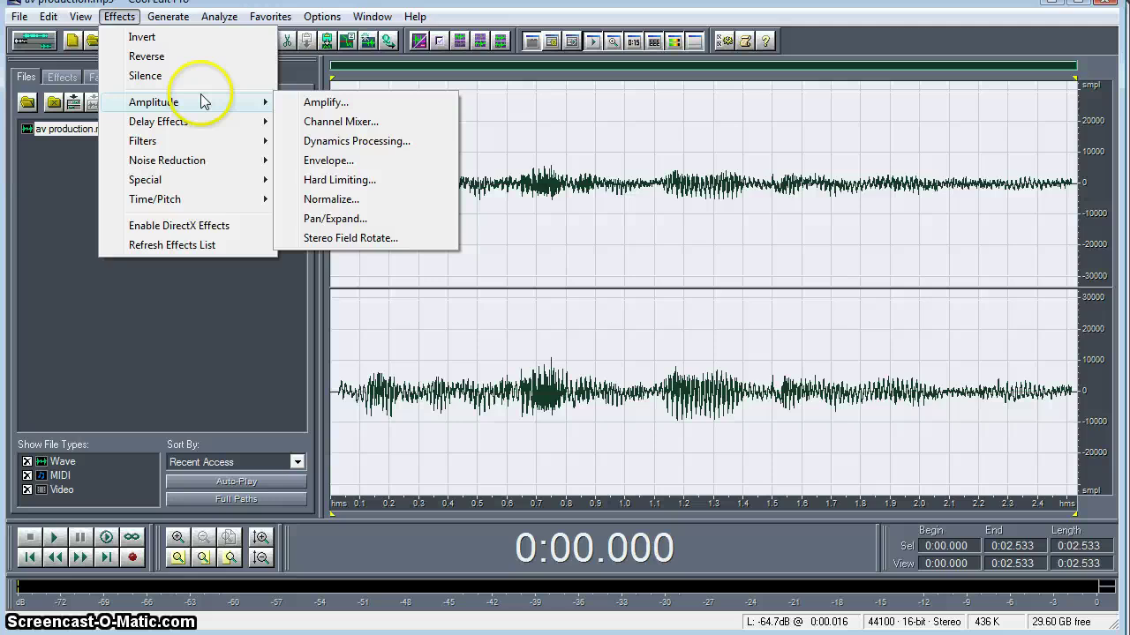
pyautogui.moveTo(225, 125)
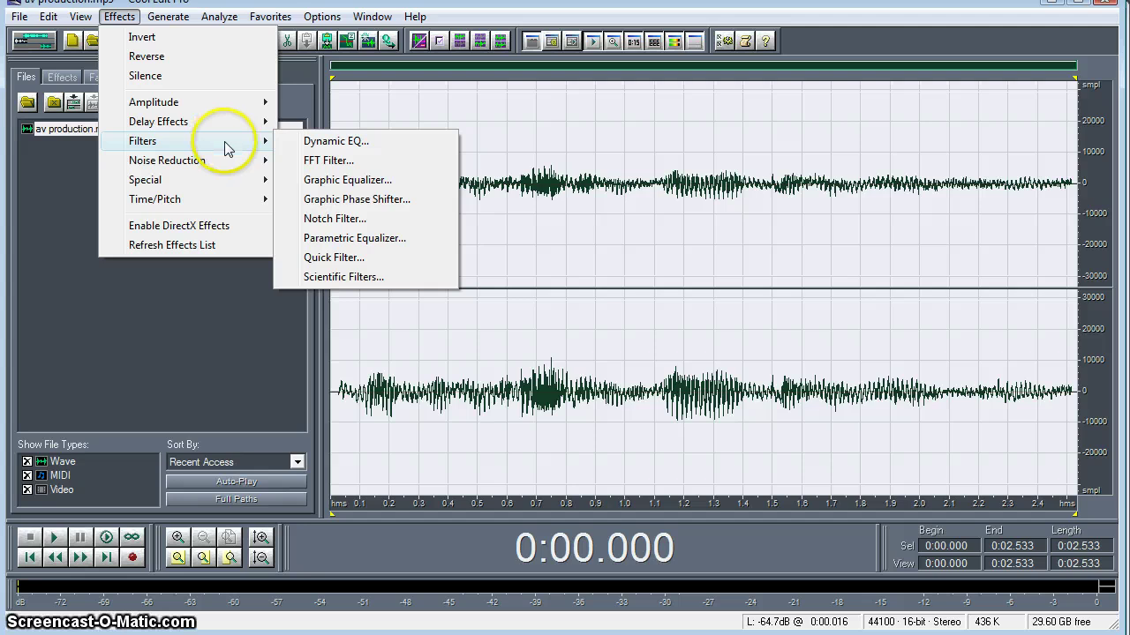
pyautogui.moveTo(227, 166)
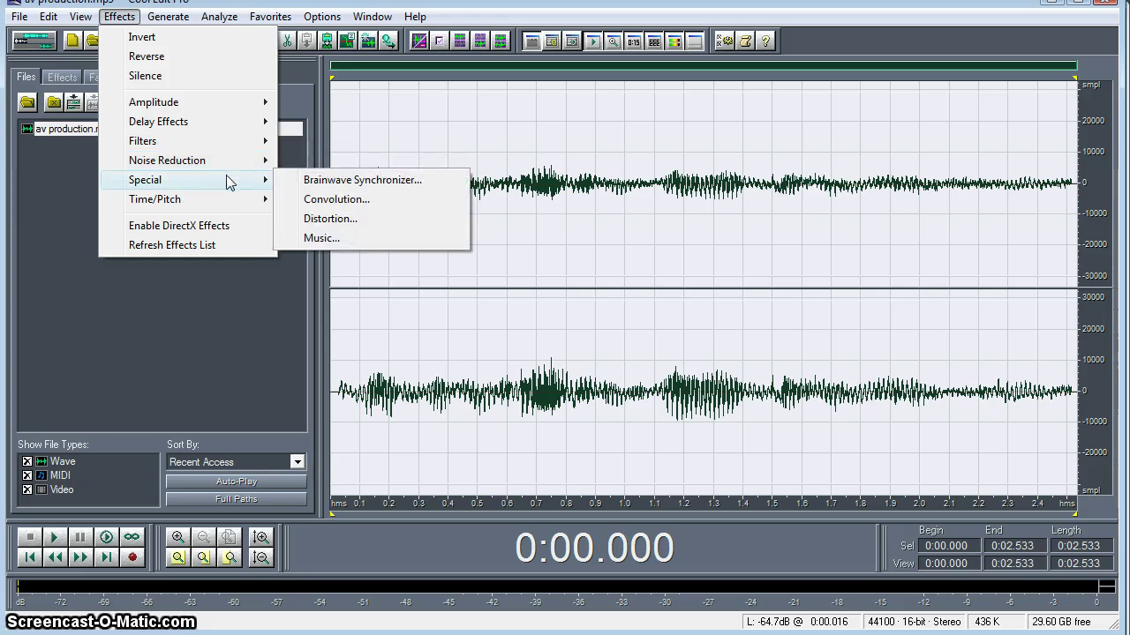
pyautogui.click(227, 196)
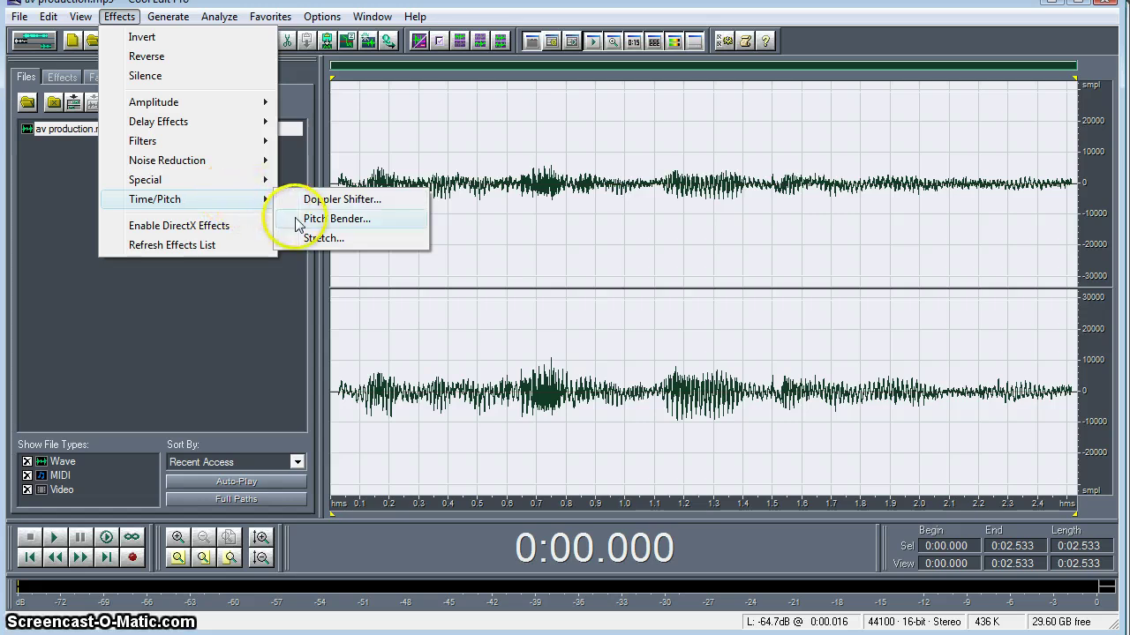
# In the Stretch dialog, load the Helium preset and preview it
pyautogui.click(320, 239)
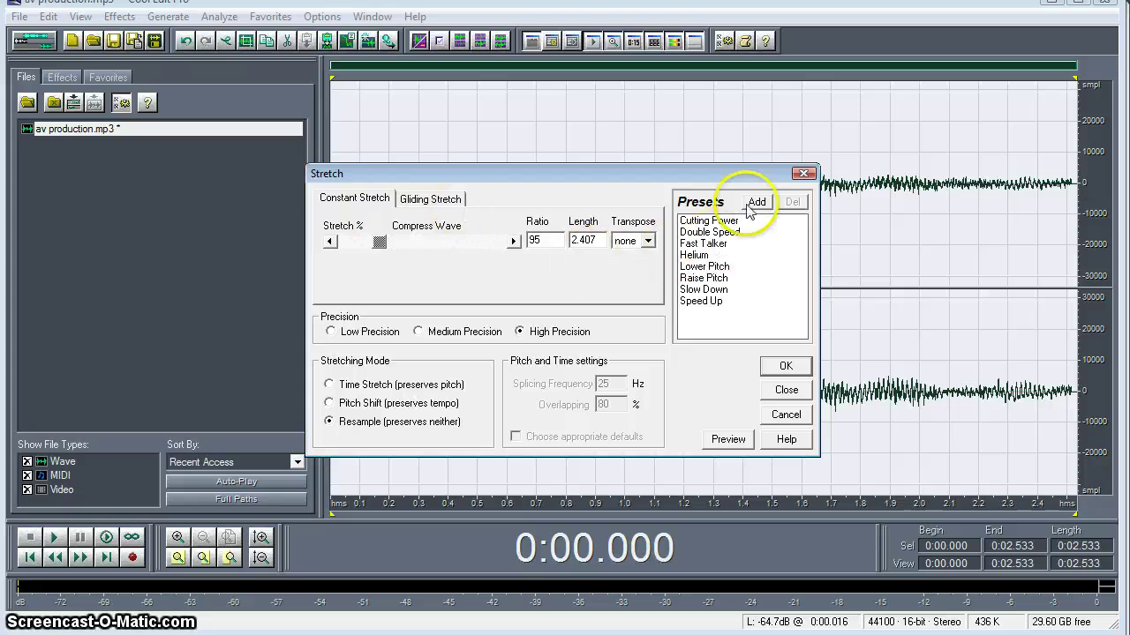
pyautogui.click(716, 255)
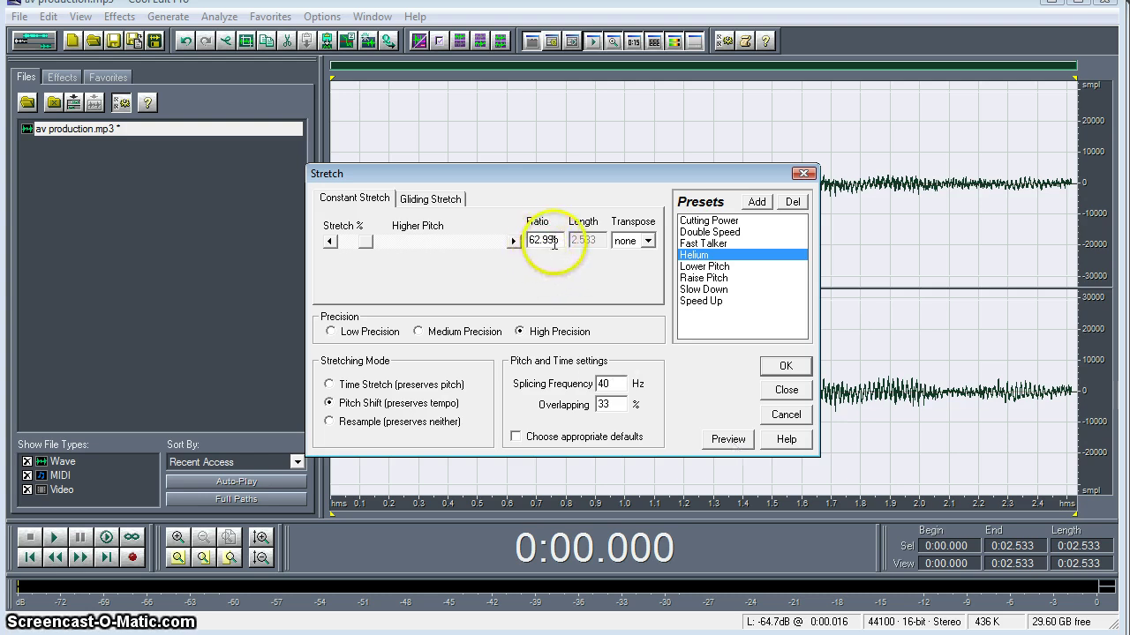
pyautogui.click(744, 445)
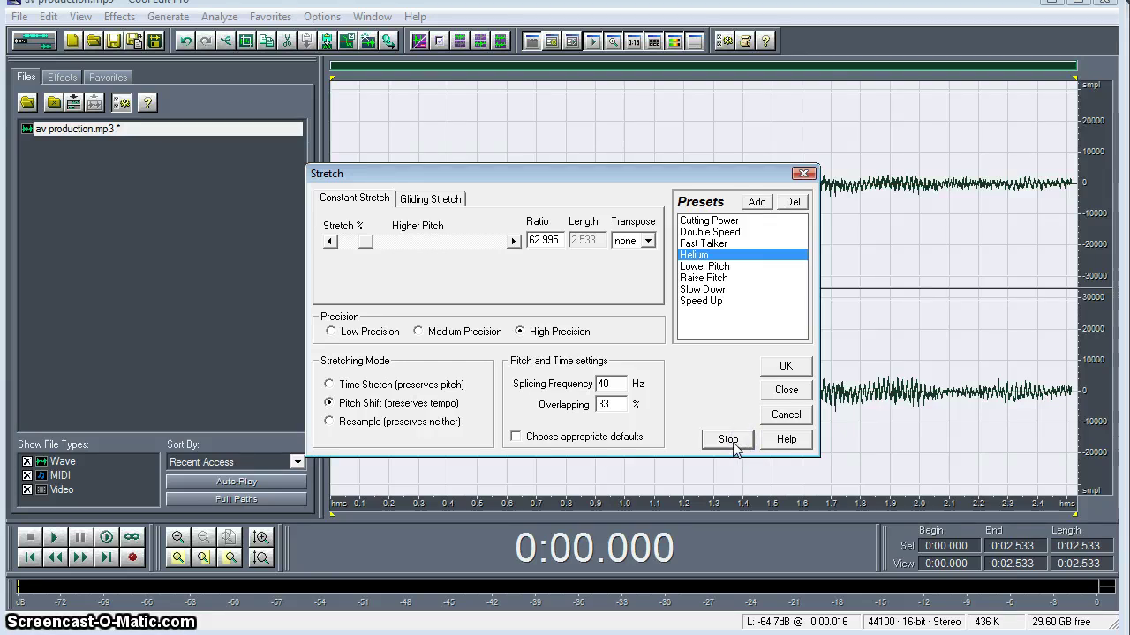
pyautogui.click(733, 441)
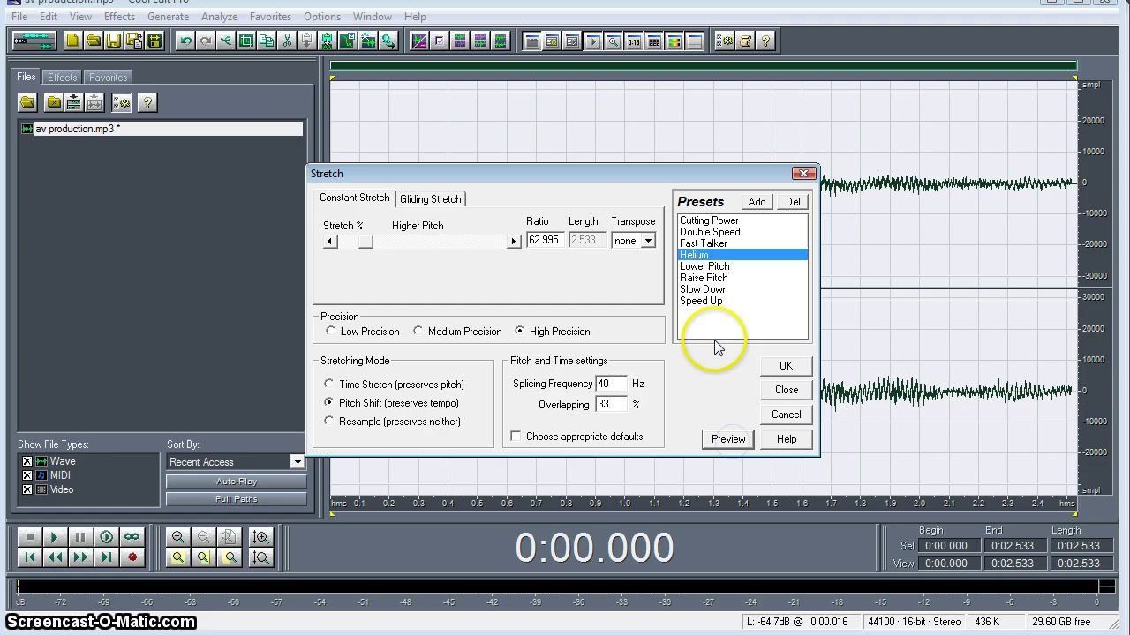
# Switch to the Lower Pitch preset, preview it, and set the stretch ratio to 115
pyautogui.click(715, 265)
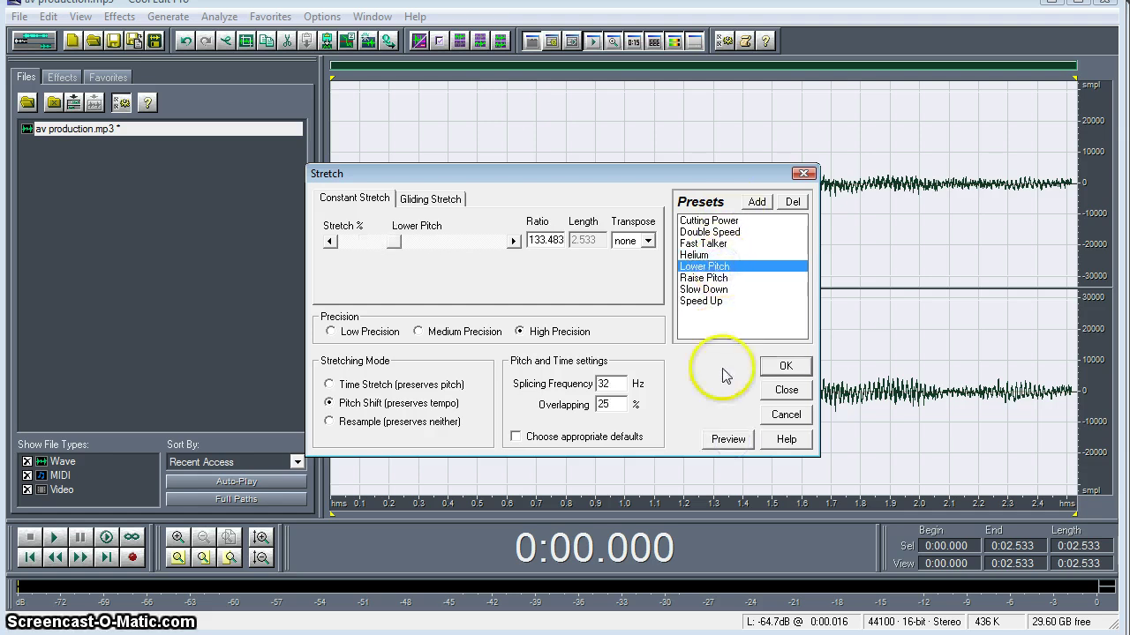
pyautogui.click(728, 441)
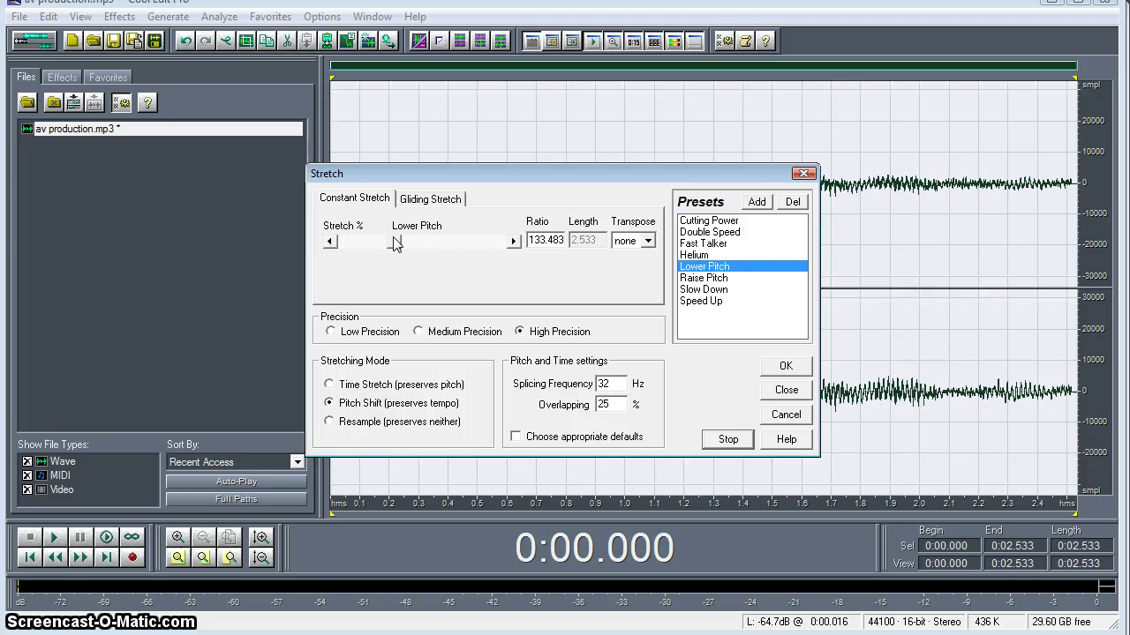
pyautogui.moveTo(394, 244); pyautogui.dragTo(453, 243)
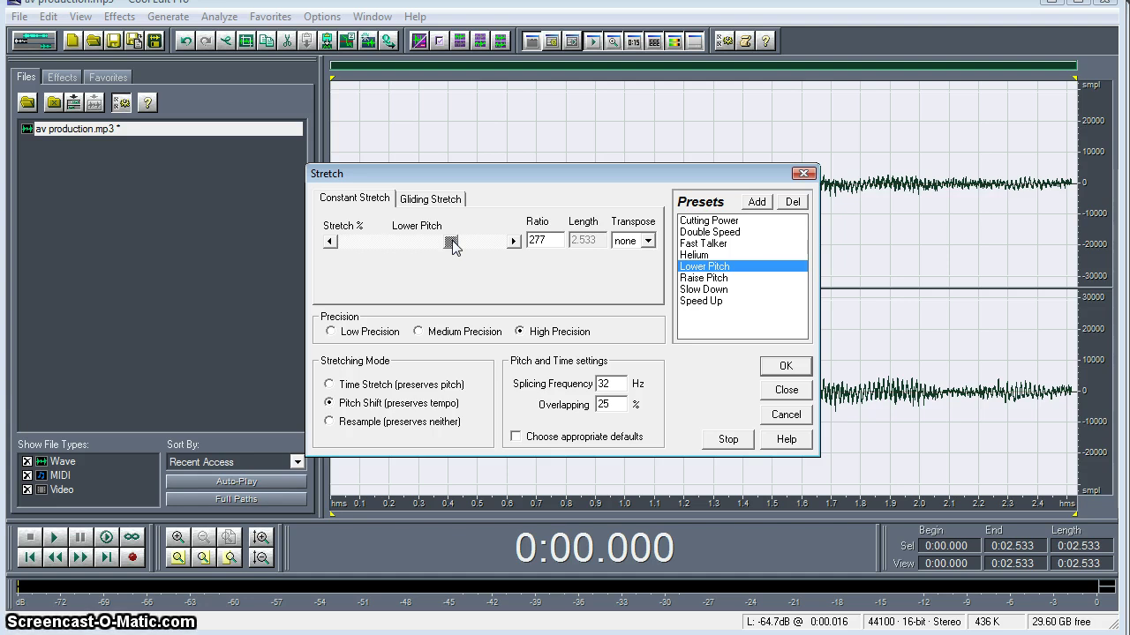
pyautogui.moveTo(443, 250); pyautogui.dragTo(387, 250)
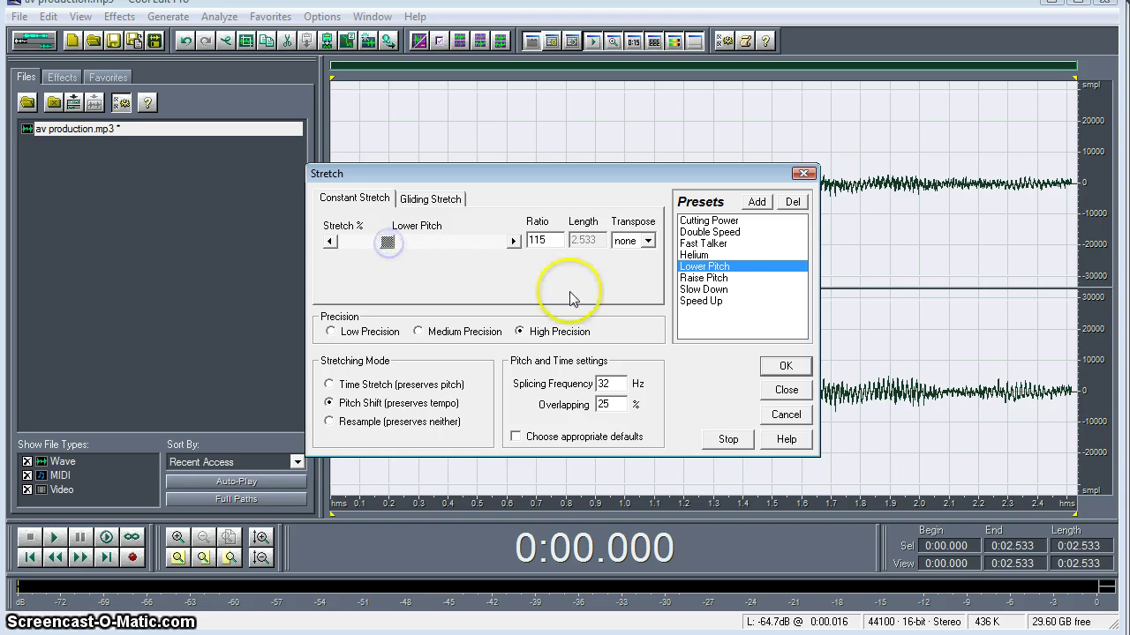
# Load the Cutting Power gliding preset, lower the final ratio to 263, and preview it
pyautogui.click(727, 222)
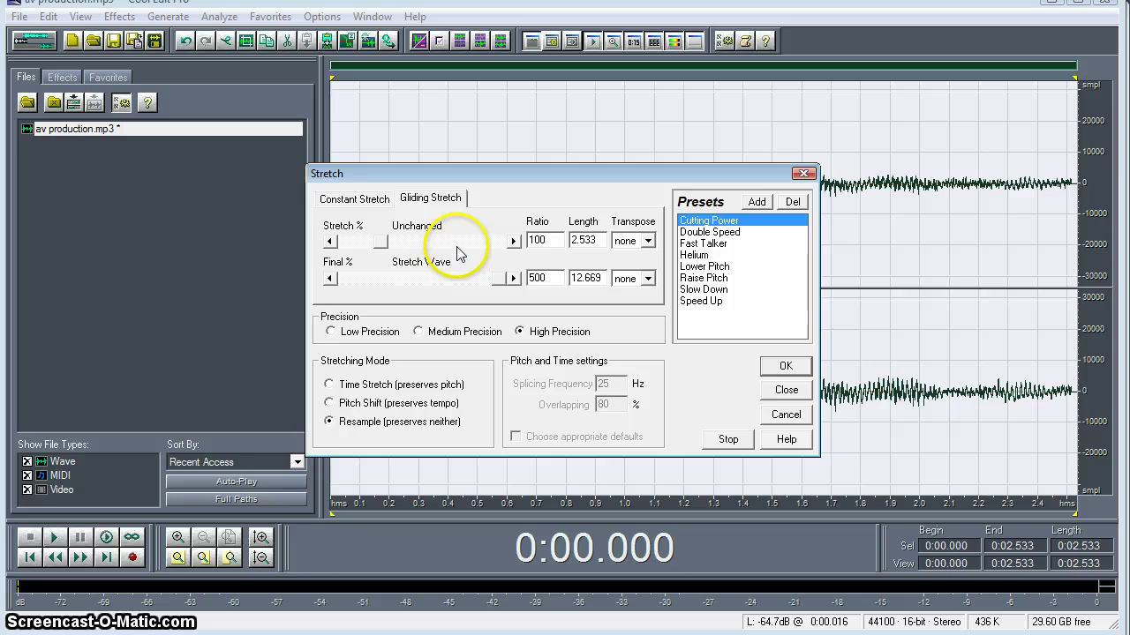
pyautogui.moveTo(461, 278); pyautogui.dragTo(448, 284)
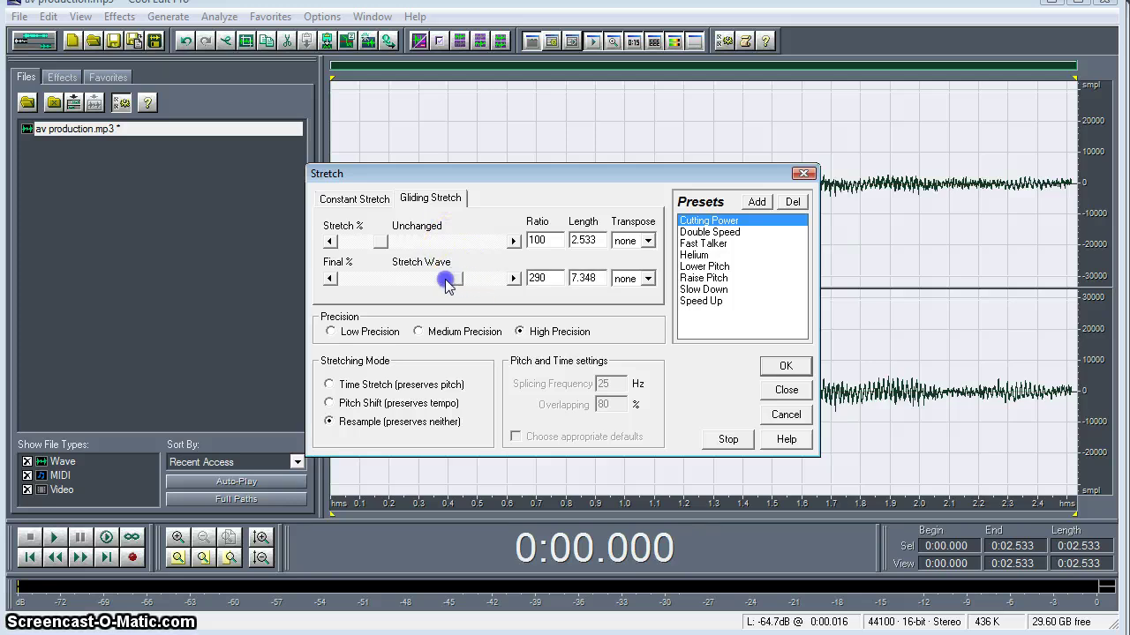
pyautogui.click(730, 440)
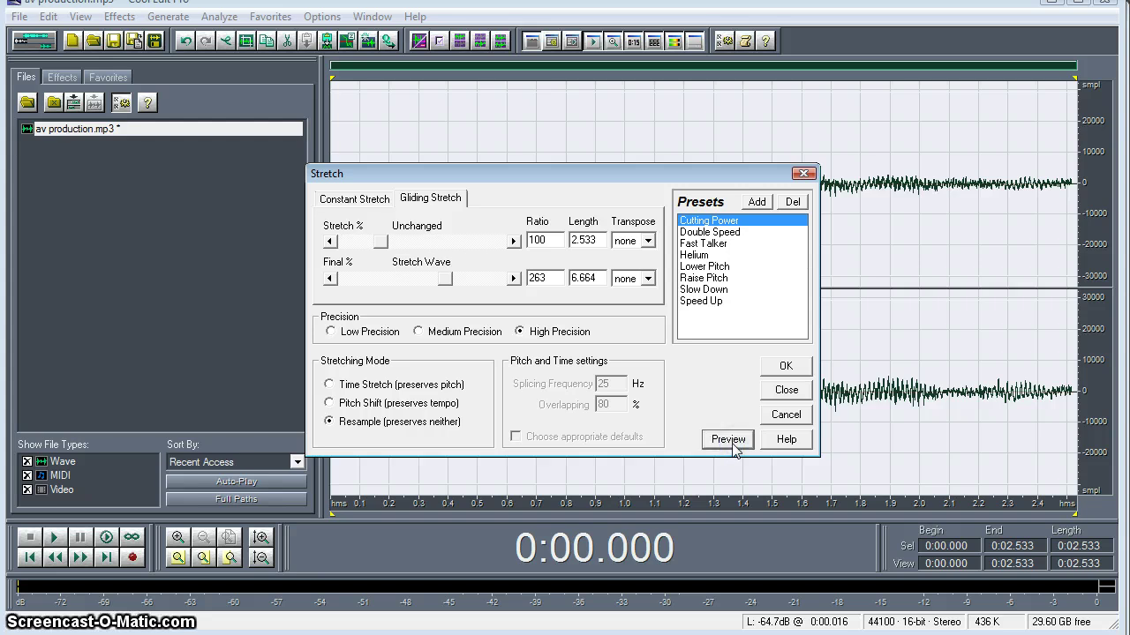
pyautogui.click(729, 441)
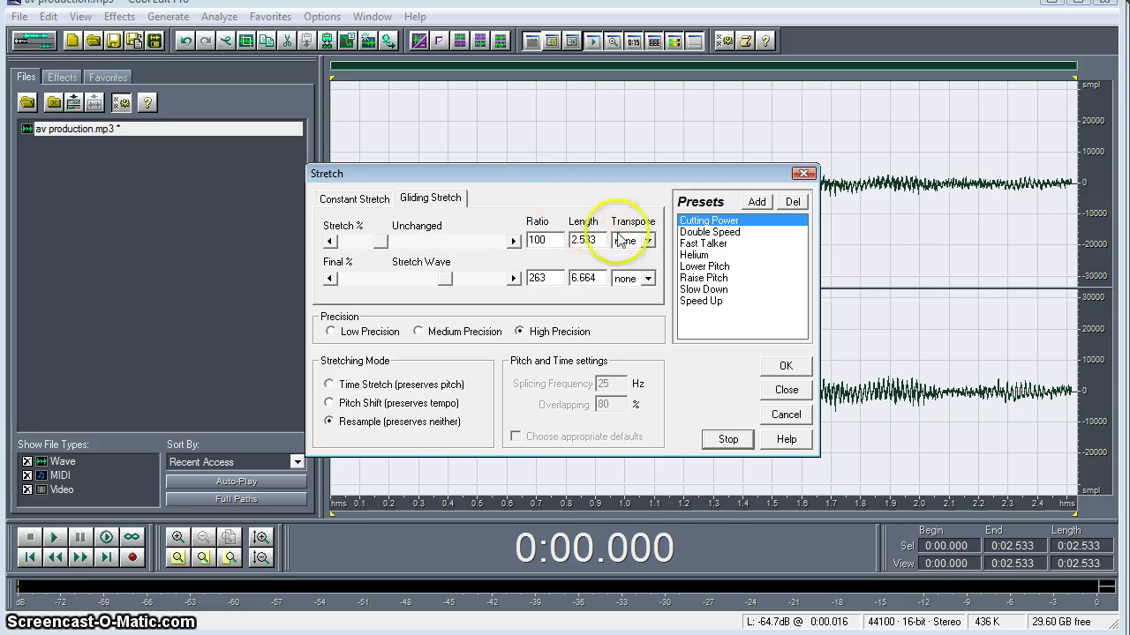
pyautogui.click(722, 444)
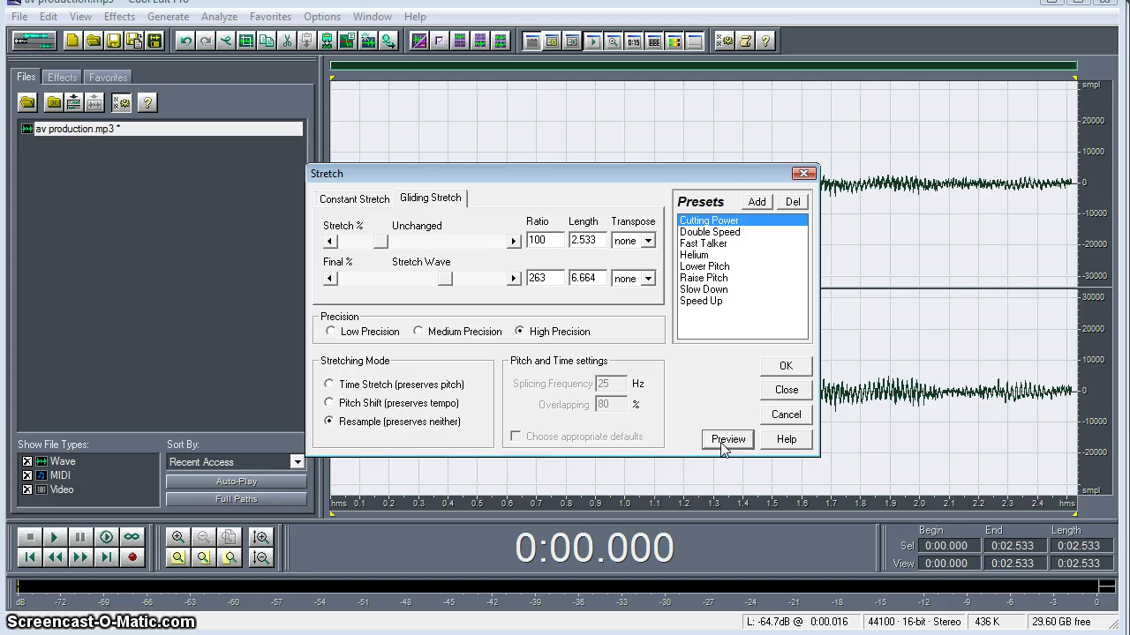
# Apply the gliding stretch, lengthening the clip to 4.598 s, and play it back
pyautogui.click(785, 366)
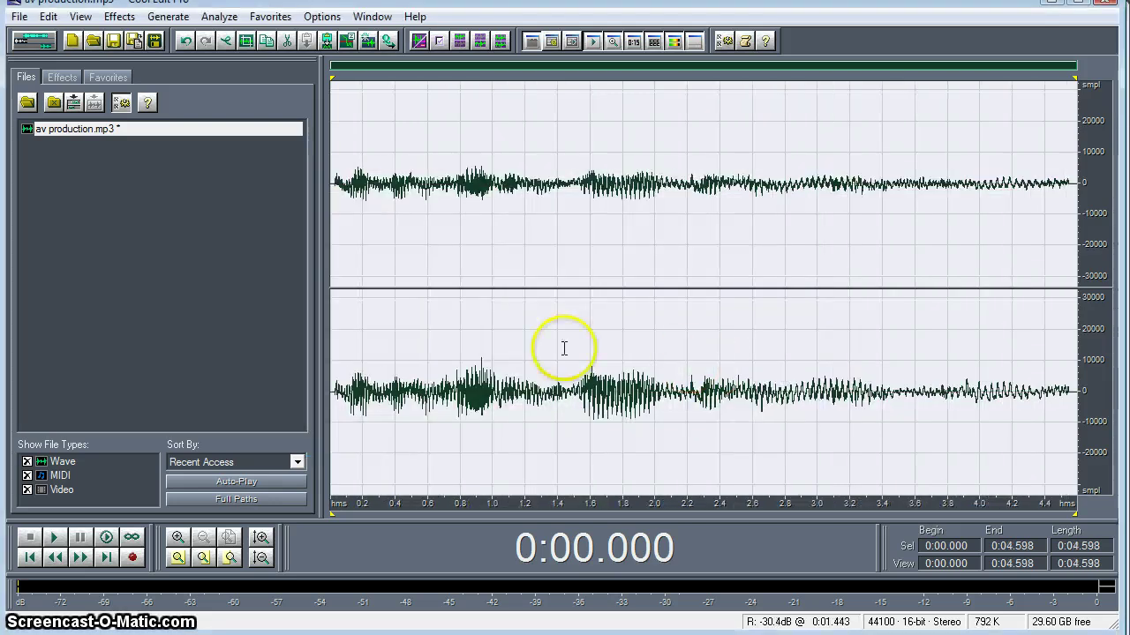
pyautogui.press('space')
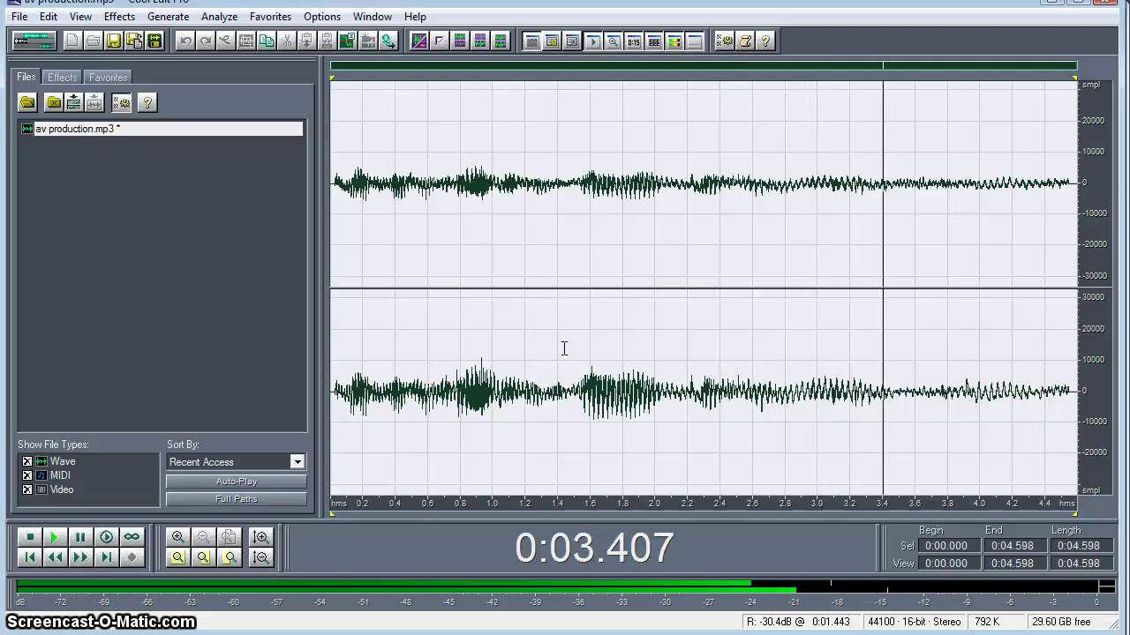
pyautogui.click(668, 412)
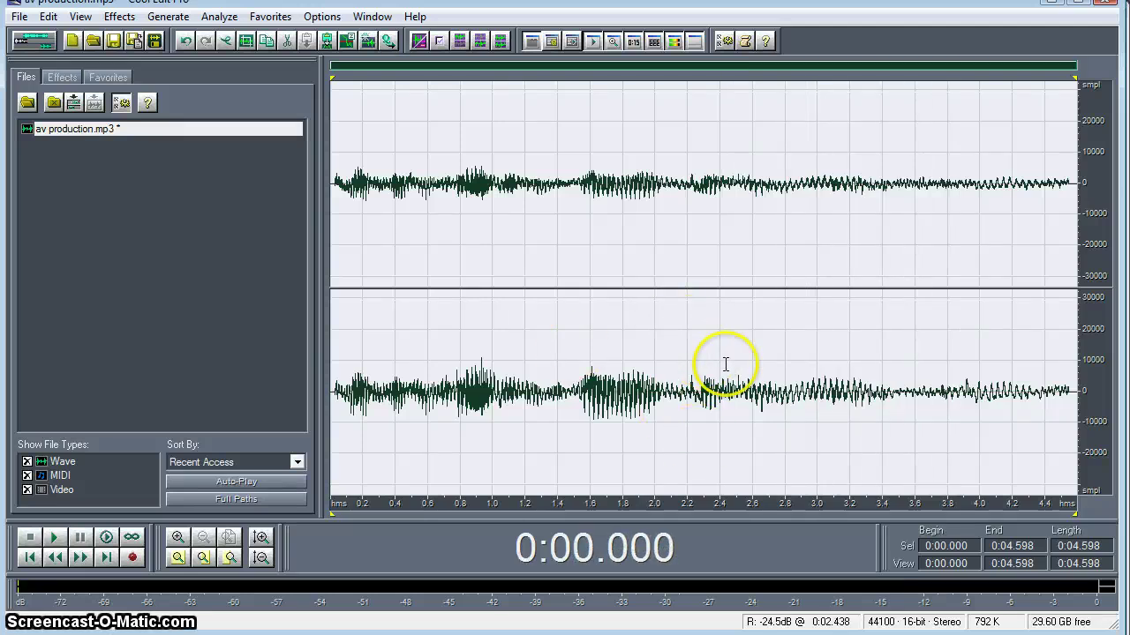
# Select the middle section starting at 2.435 s and open the Stretch settings
pyautogui.moveTo(725, 361); pyautogui.dragTo(913, 378)
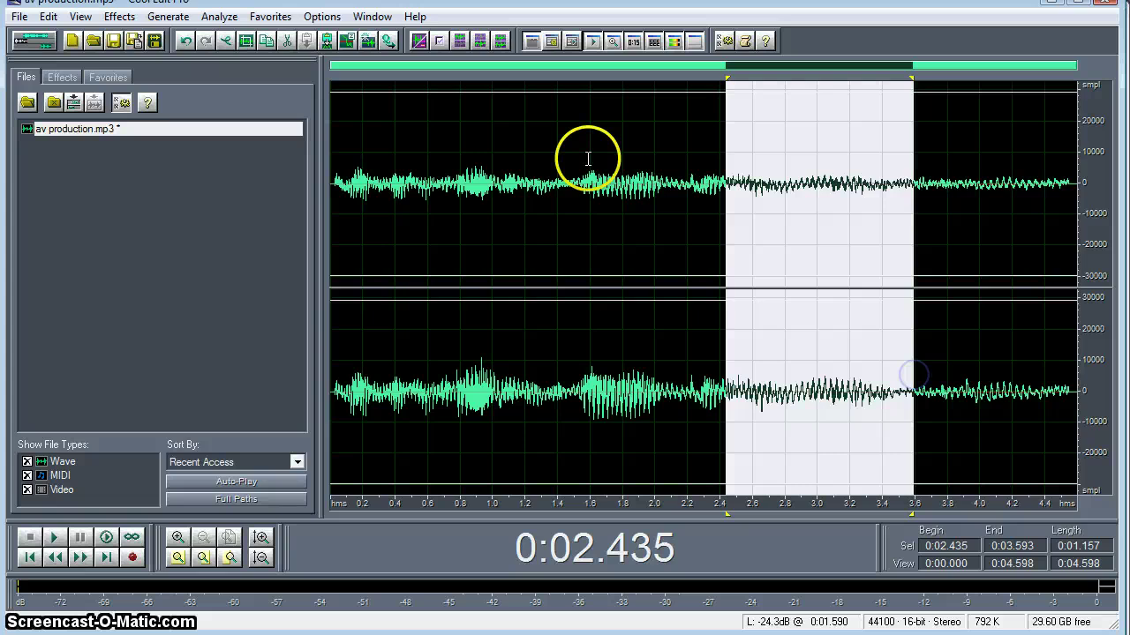
pyautogui.click(124, 19)
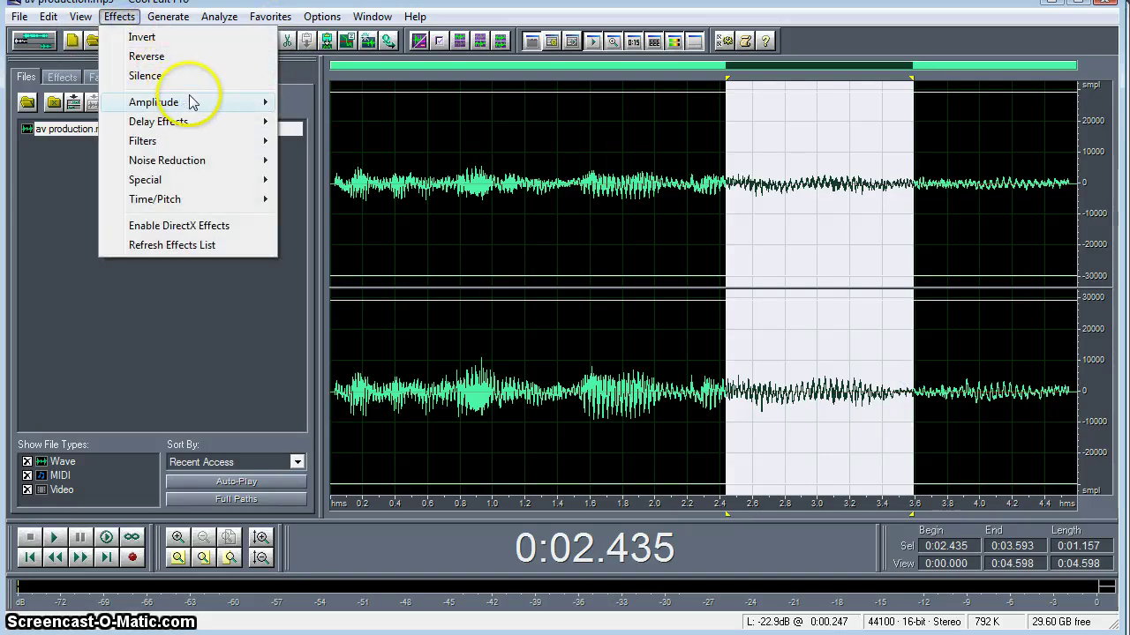
pyautogui.moveTo(193, 102)
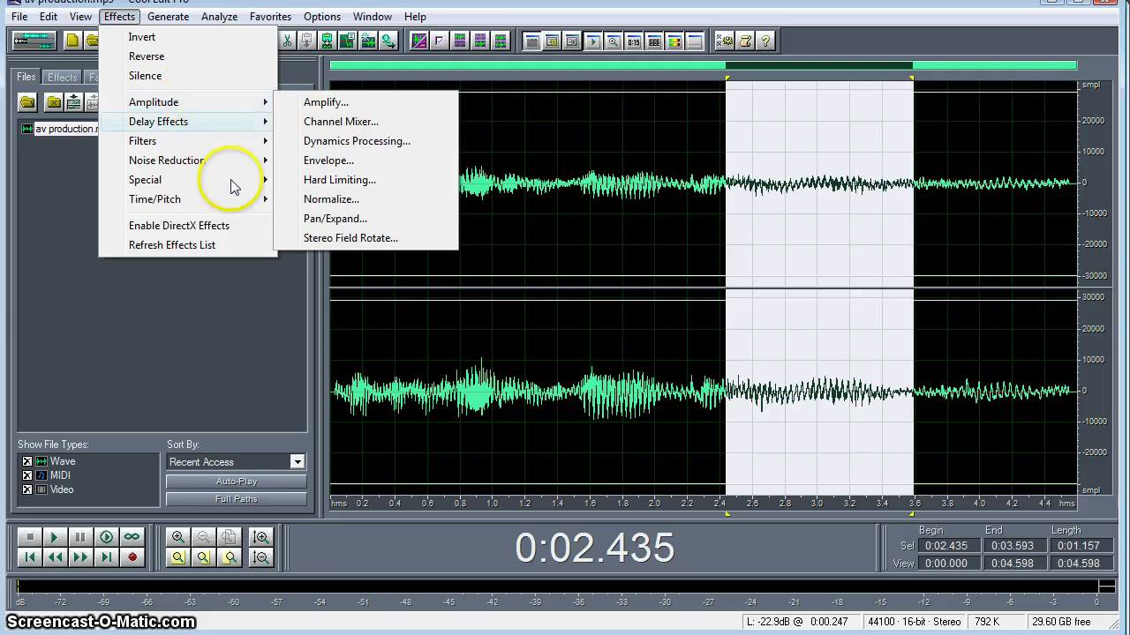
pyautogui.moveTo(243, 204)
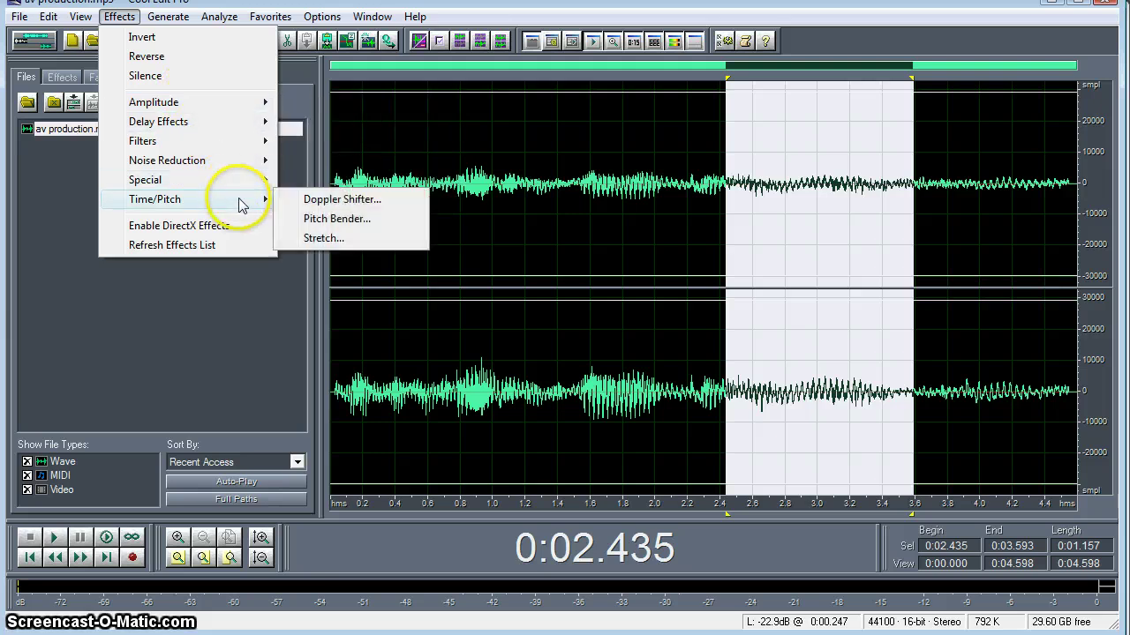
pyautogui.click(343, 239)
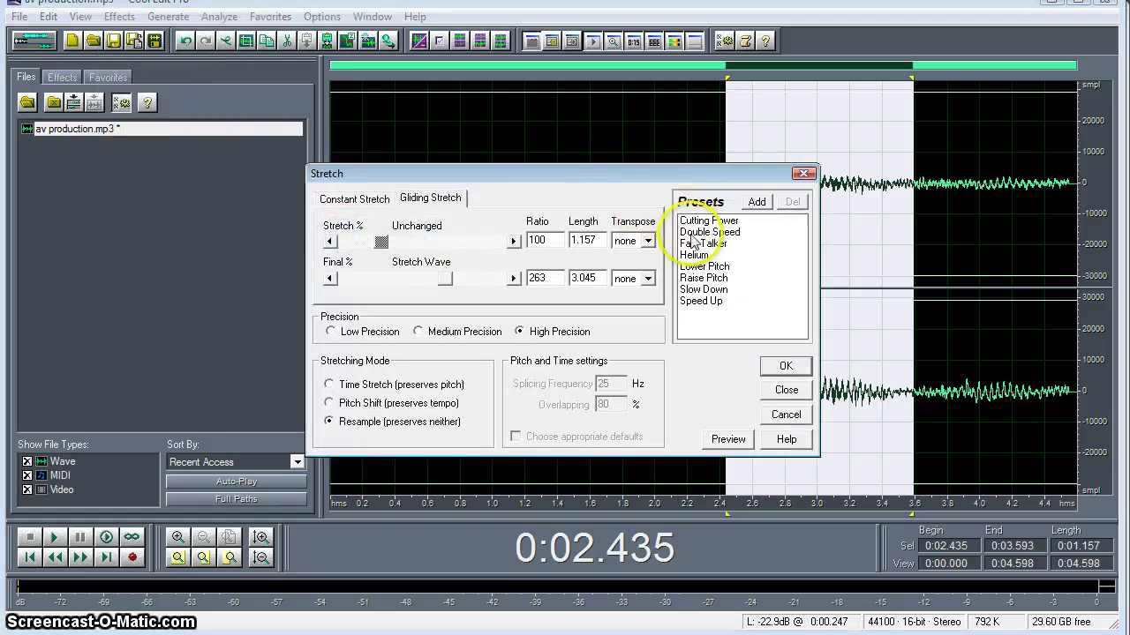
# Preview Speed Up at ratios 179 to 101, then try Fast Talker and Double Speed presets
pyautogui.click(737, 302)
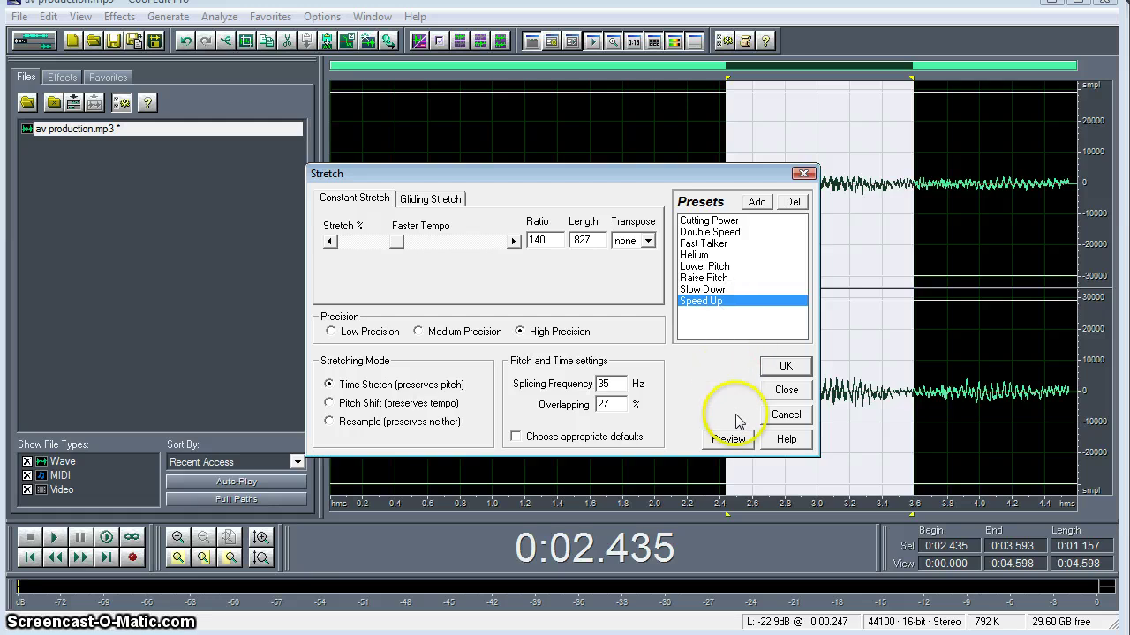
pyautogui.click(738, 446)
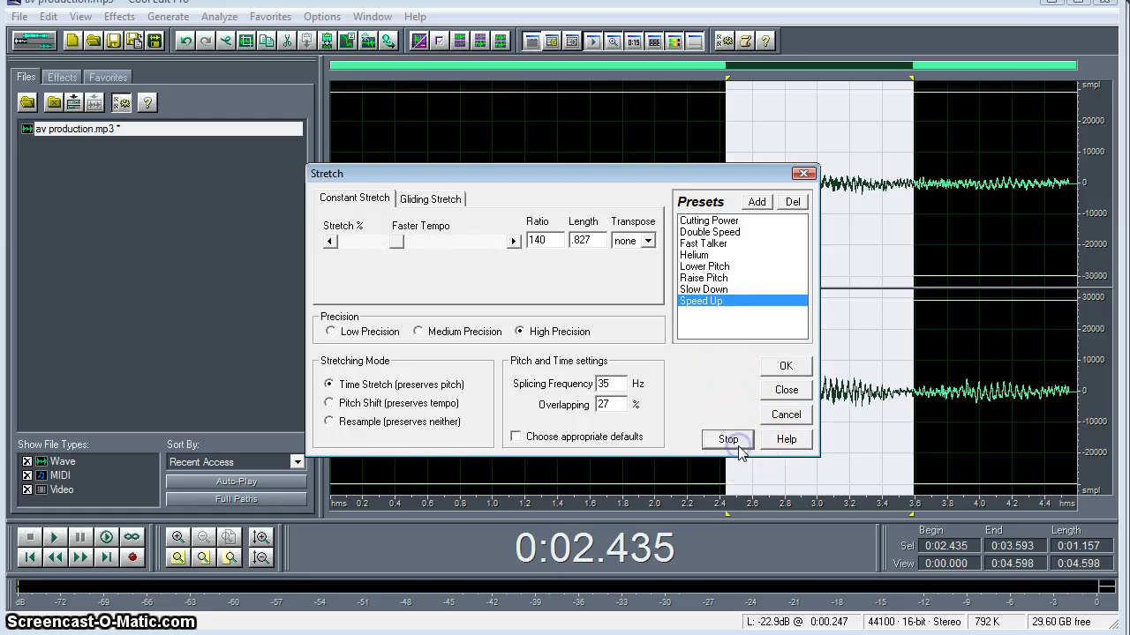
pyautogui.click(451, 250)
pyautogui.click(452, 250)
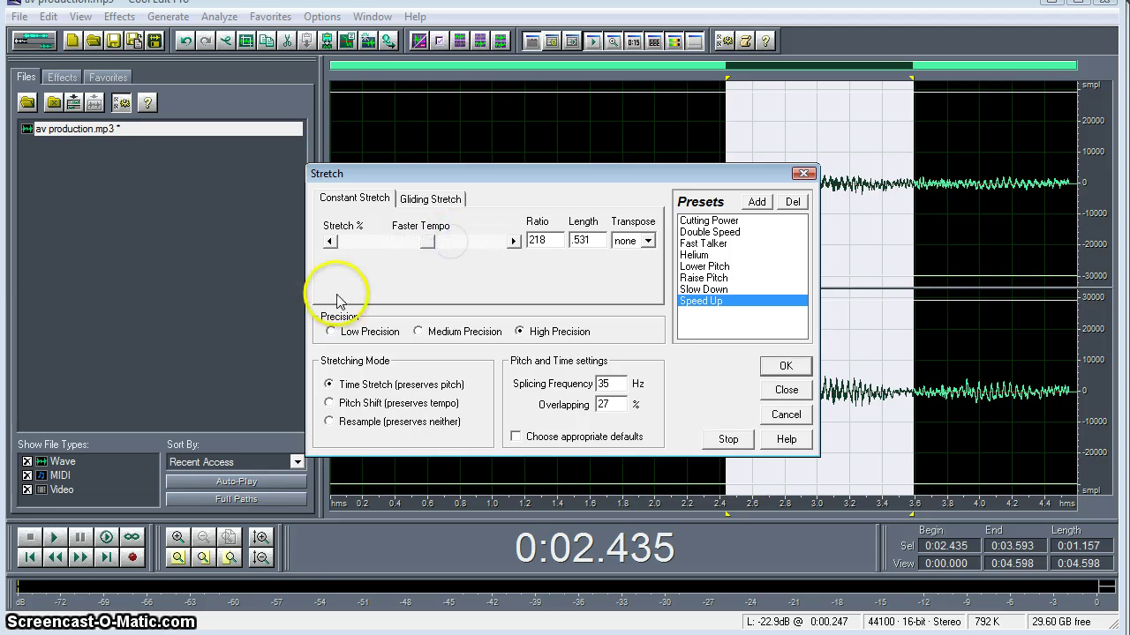
pyautogui.click(367, 248)
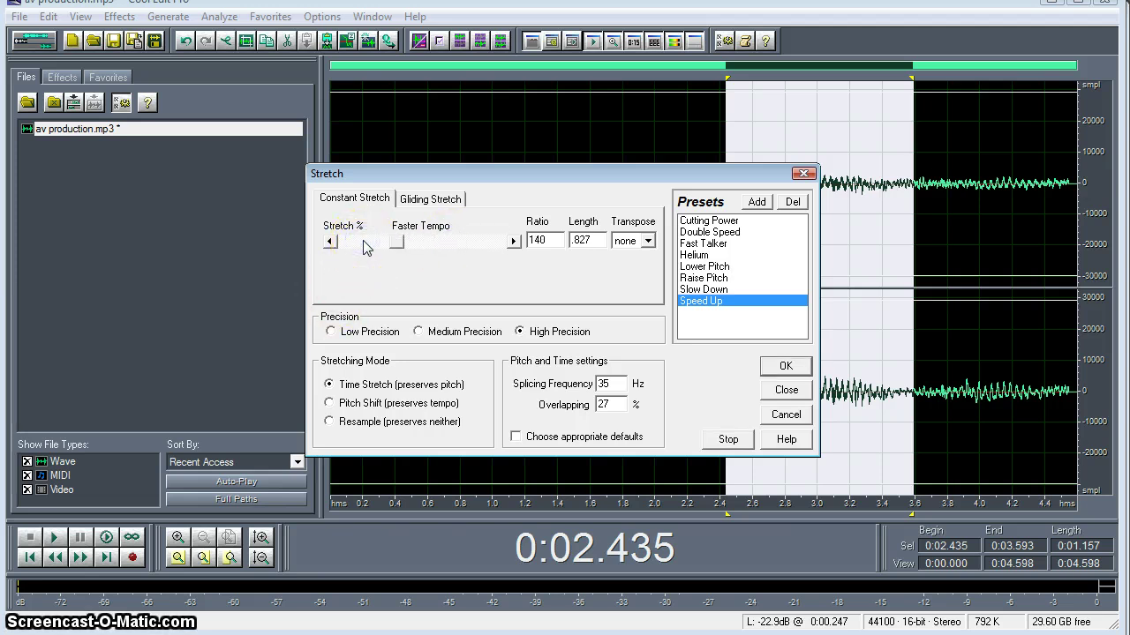
pyautogui.click(366, 248)
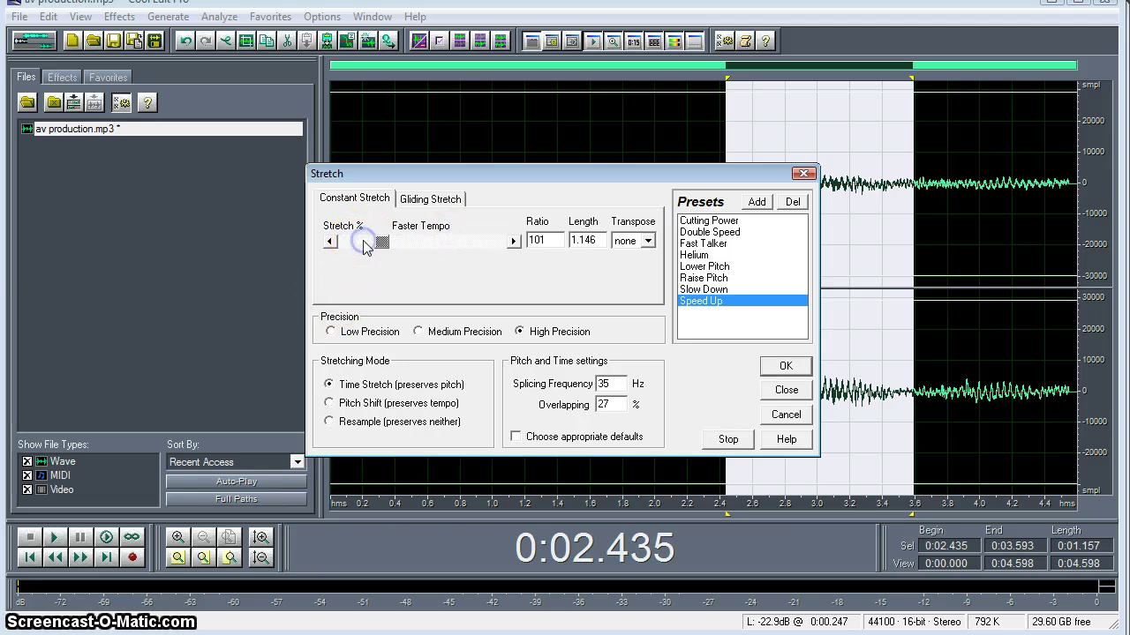
pyautogui.click(757, 242)
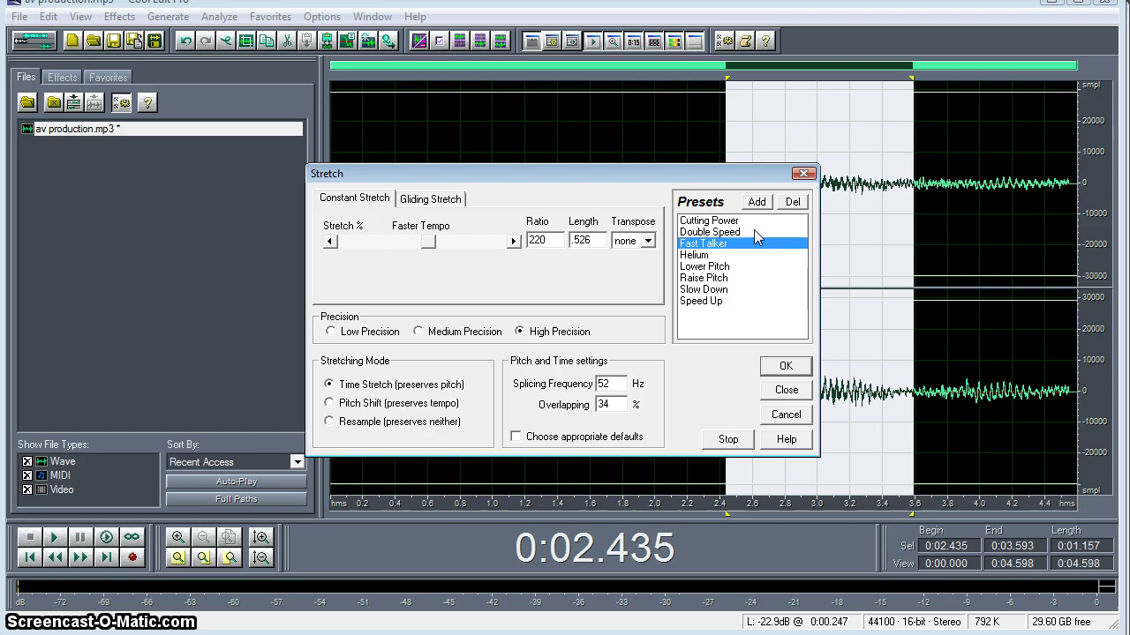
pyautogui.click(753, 231)
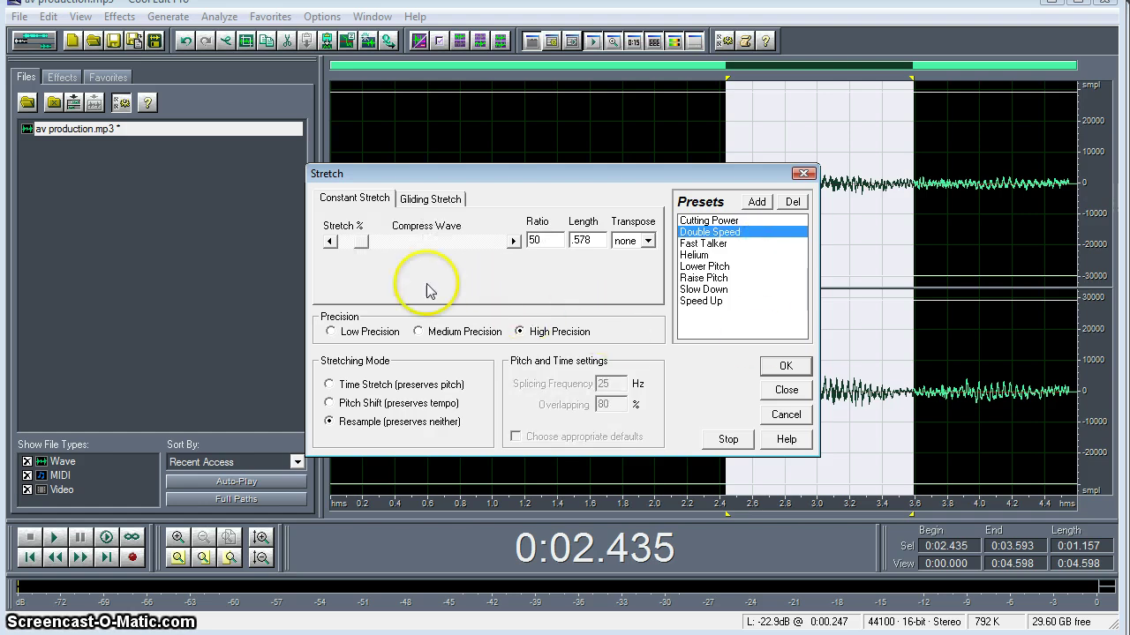
# Adjust the Double Speed ratio through 39, 216 and 53 with previews, settling on 28
pyautogui.moveTo(363, 240); pyautogui.dragTo(410, 246)
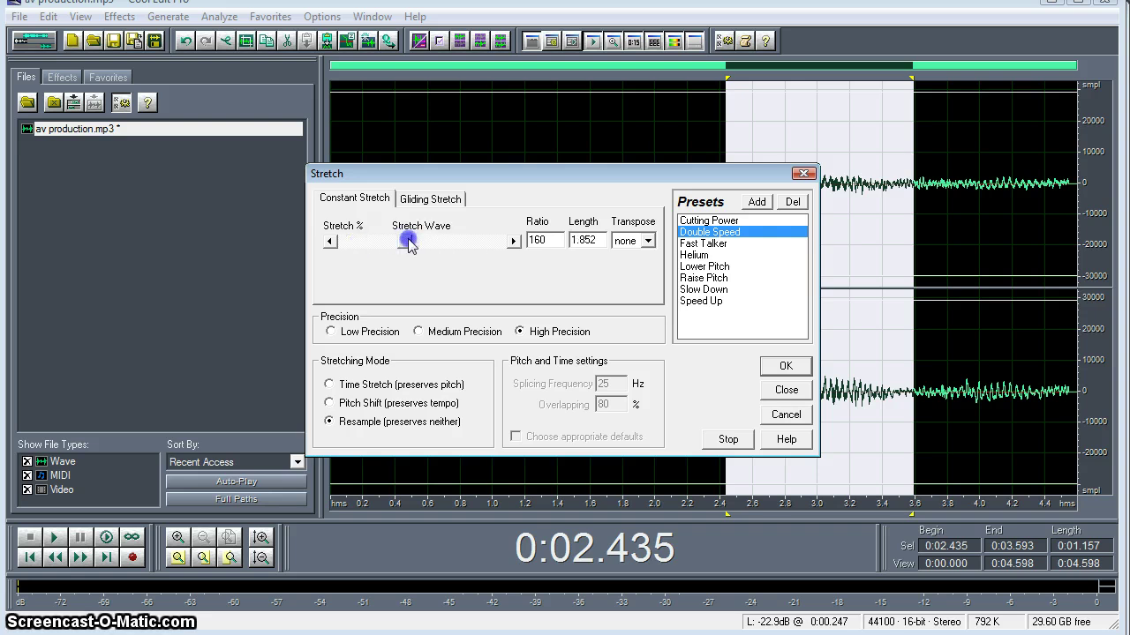
pyautogui.moveTo(409, 246); pyautogui.dragTo(432, 246)
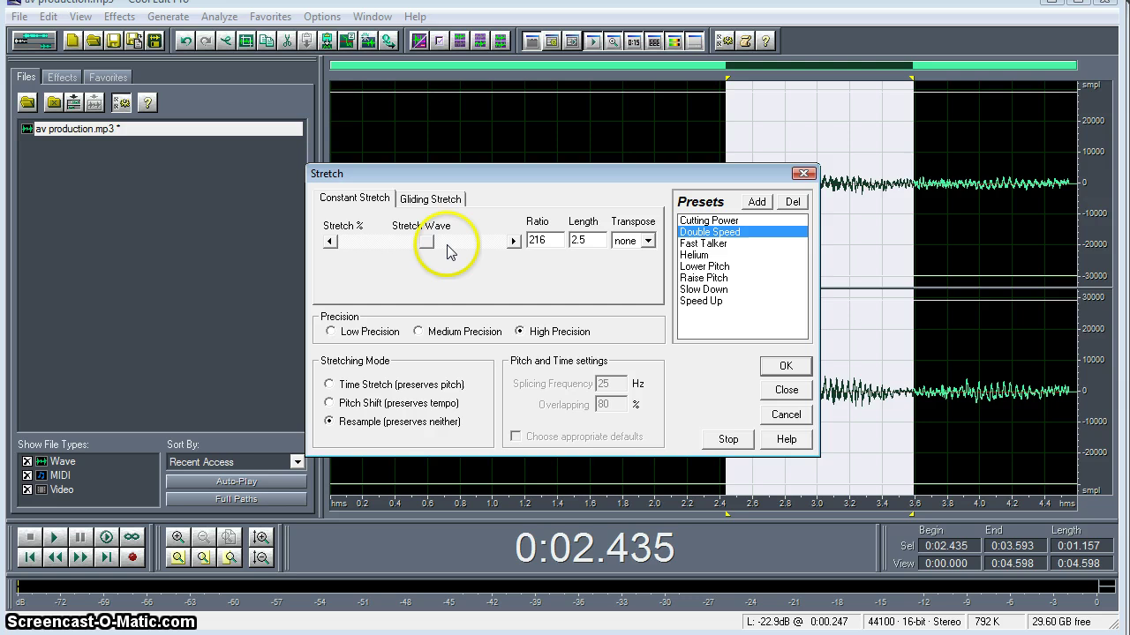
pyautogui.click(726, 444)
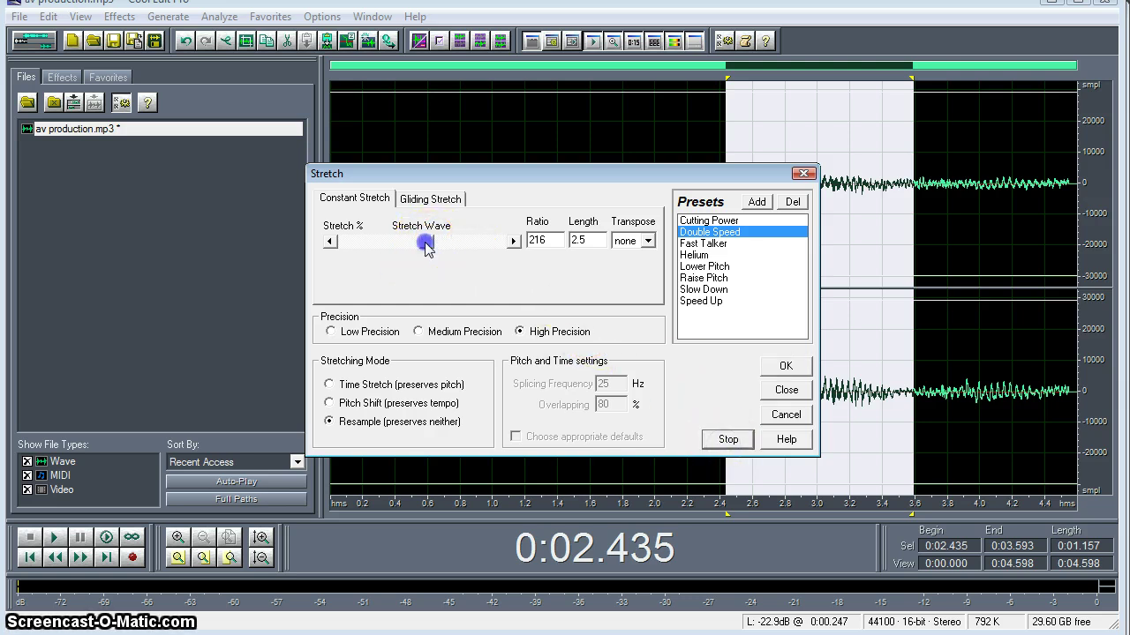
pyautogui.moveTo(427, 248); pyautogui.dragTo(356, 239)
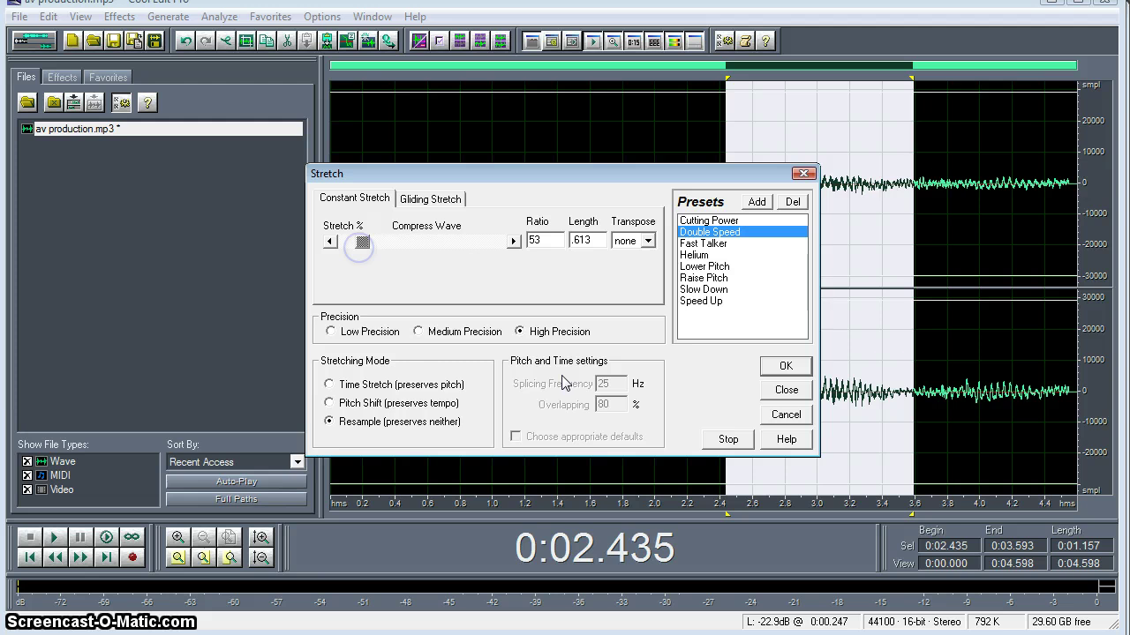
pyautogui.click(729, 440)
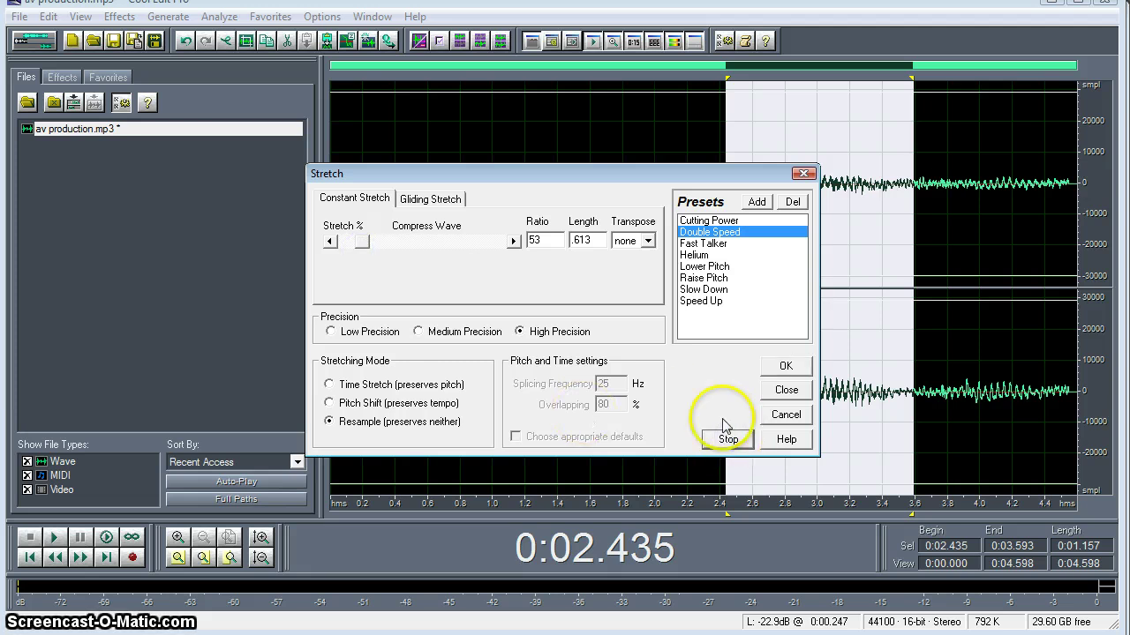
pyautogui.moveTo(357, 243); pyautogui.dragTo(353, 240)
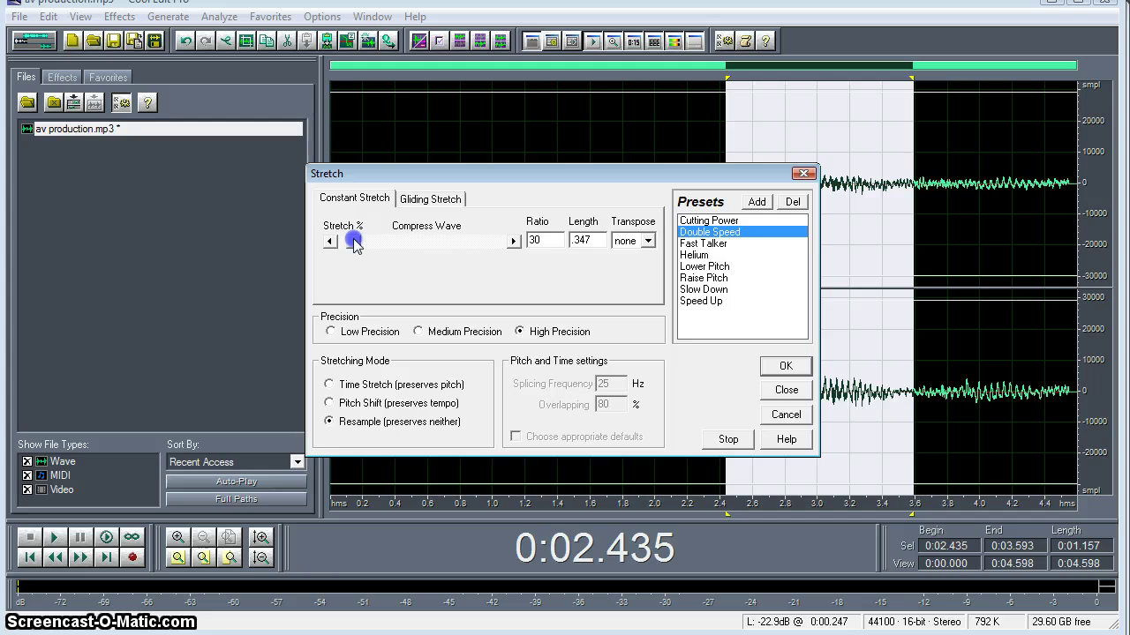
pyautogui.click(728, 439)
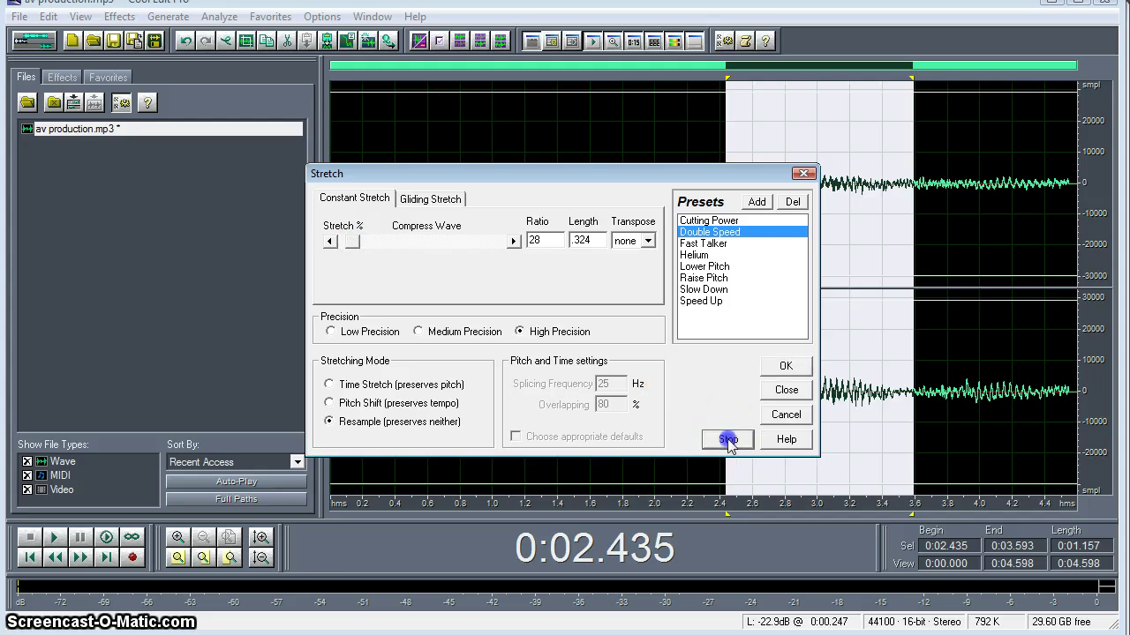
# Apply the ratio-28 compression, shrinking the clip to 3.765 s, and play it from the start
pyautogui.click(784, 366)
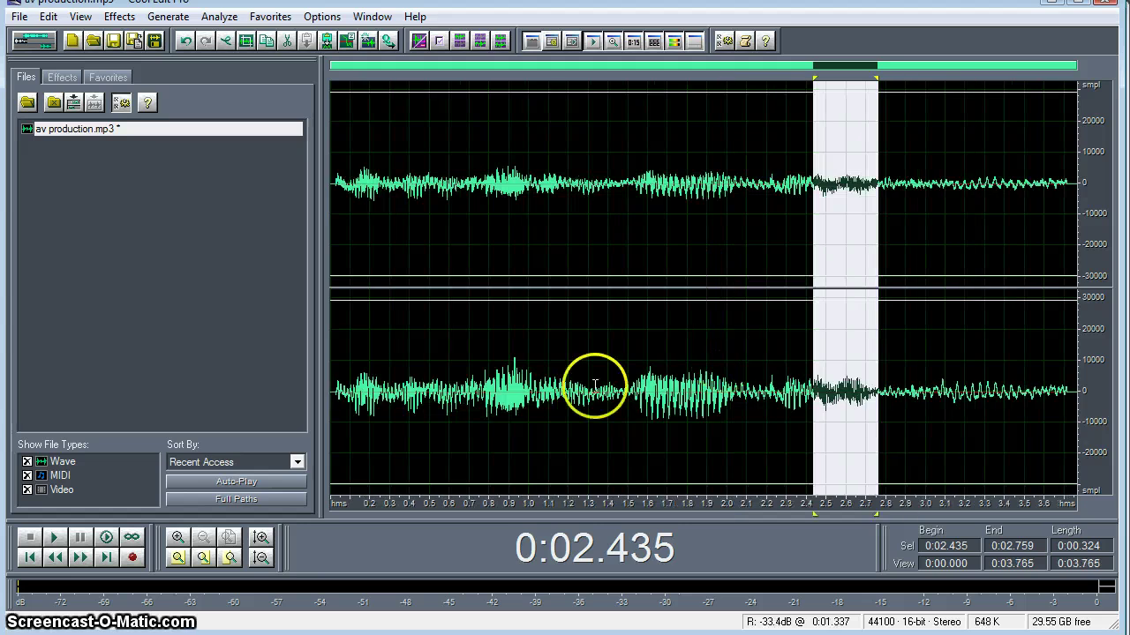
pyautogui.click(334, 362)
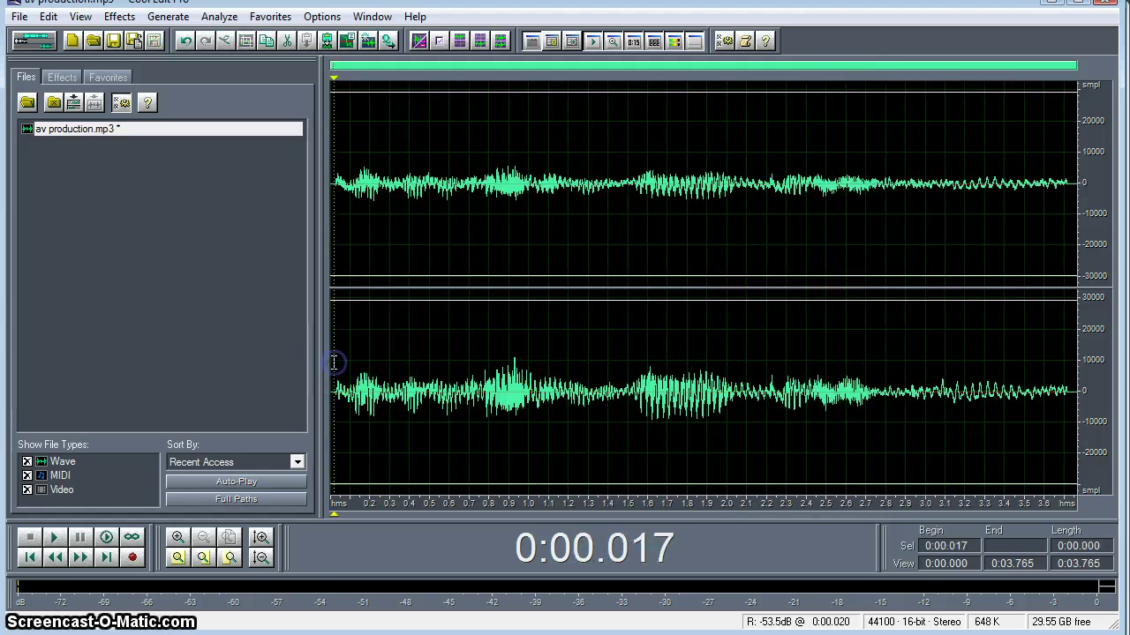
pyautogui.press('space')
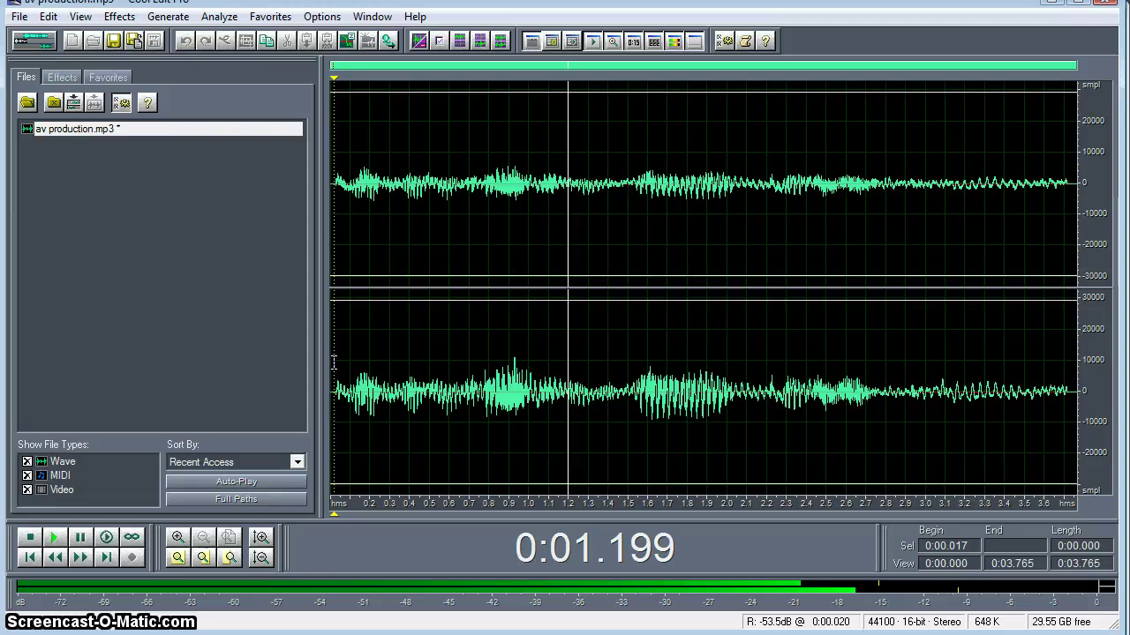